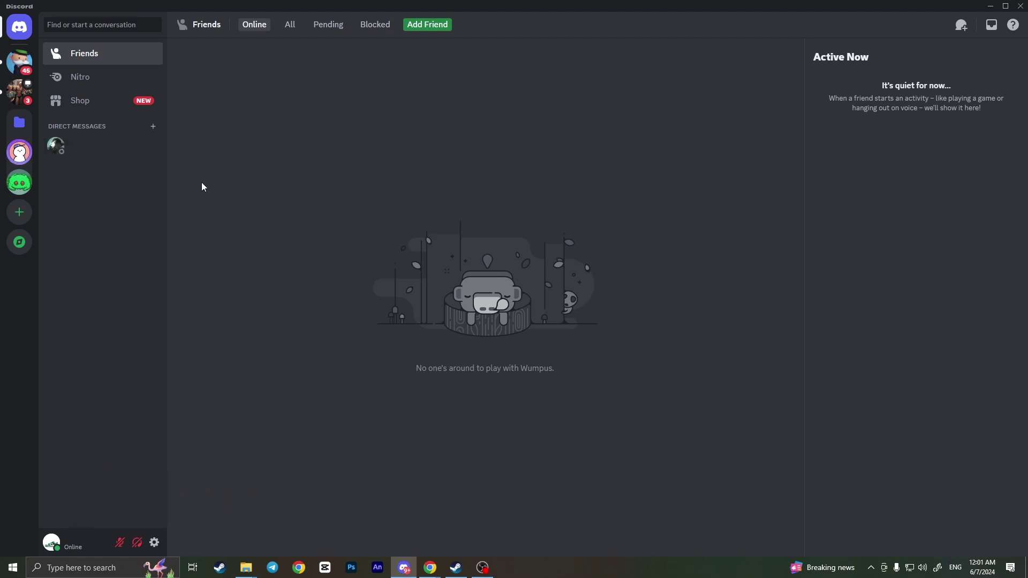
Step: Open My Server's Server Boost page, which lists the Level 1–3 perks
left_click(20, 153)
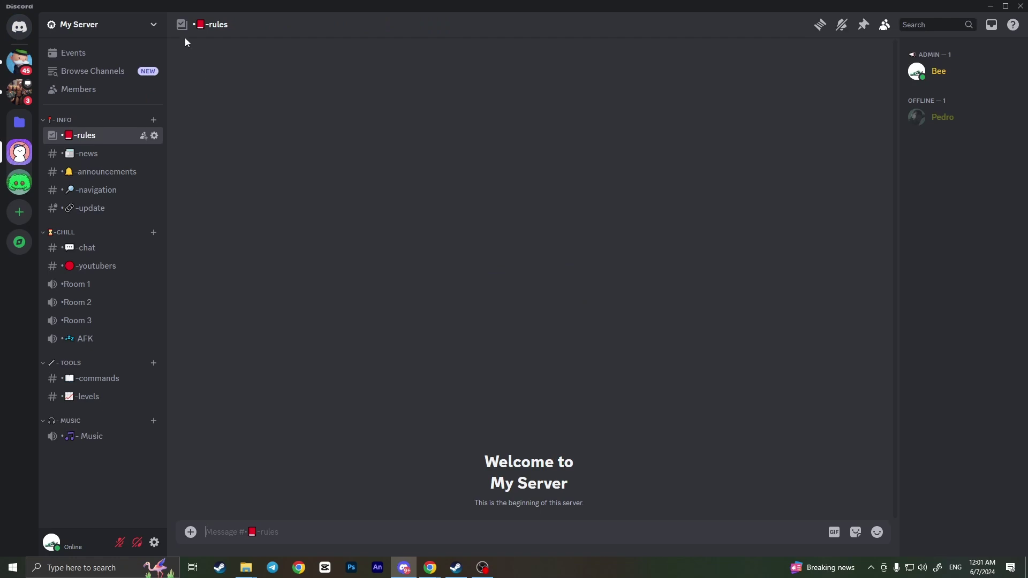
left_click(155, 25)
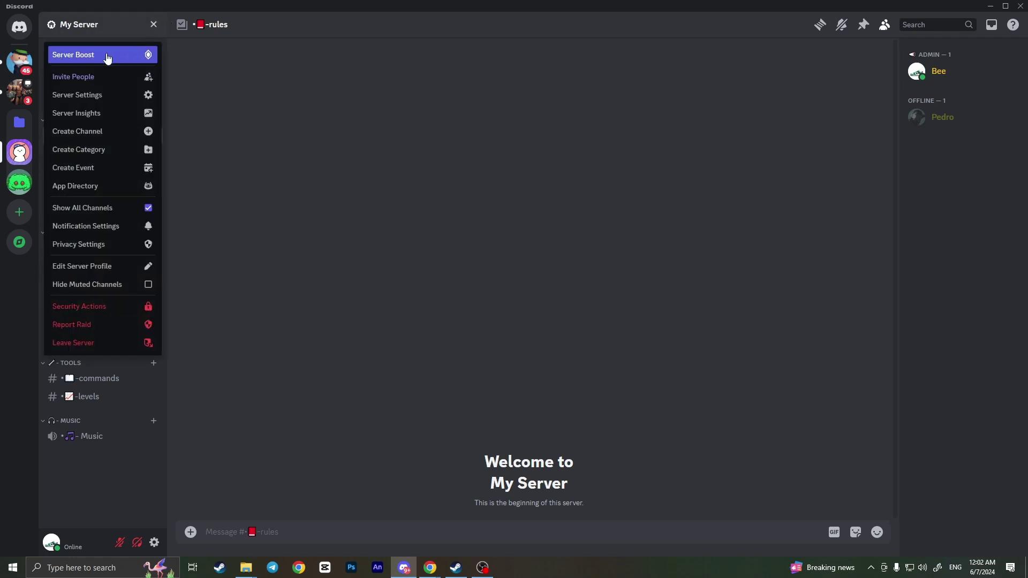
left_click(124, 60)
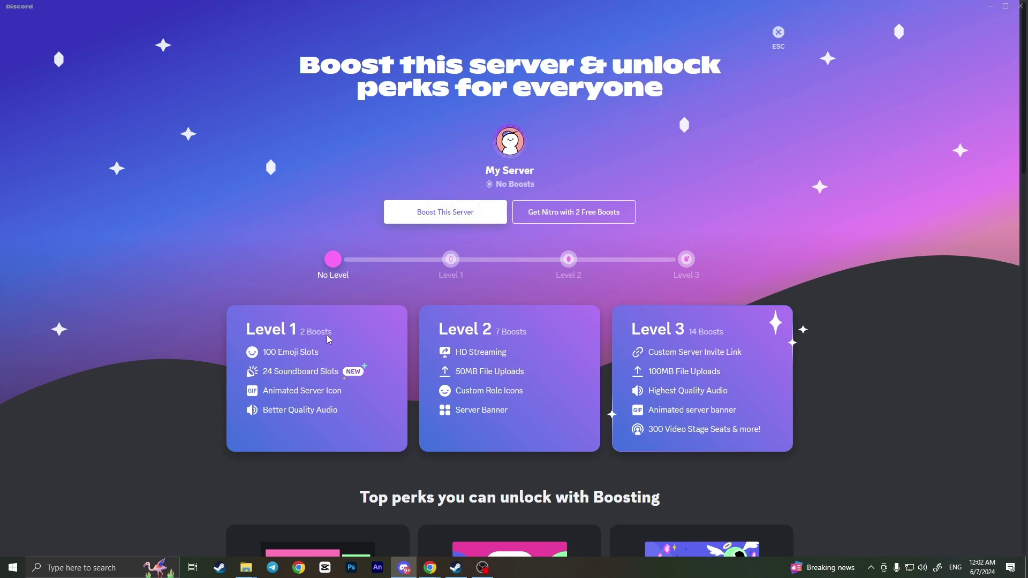
Step: Scroll through the boost perks, then close the Server Boost page
scroll(327, 340, "down", 1)
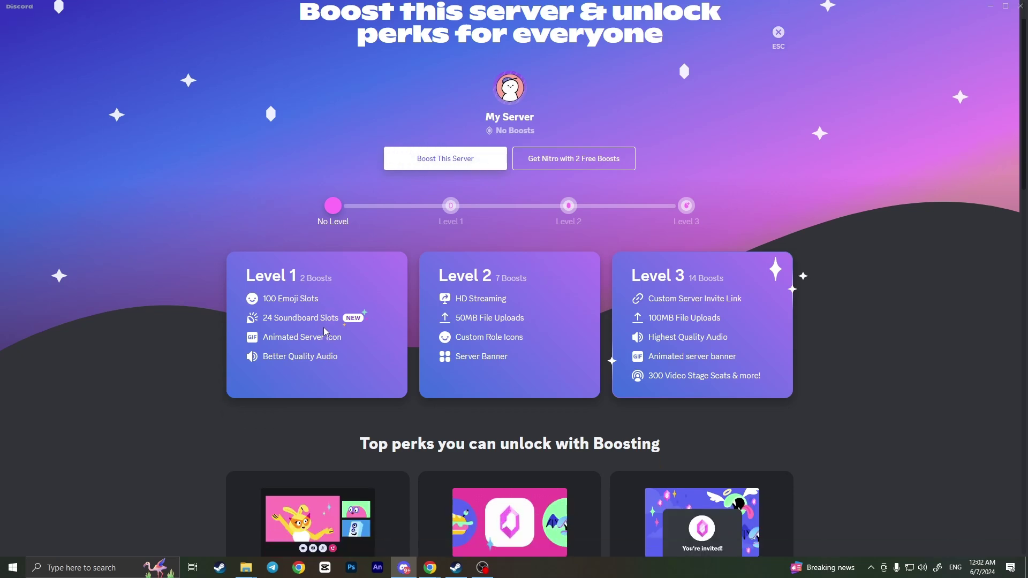
scroll(317, 347, "up", 1)
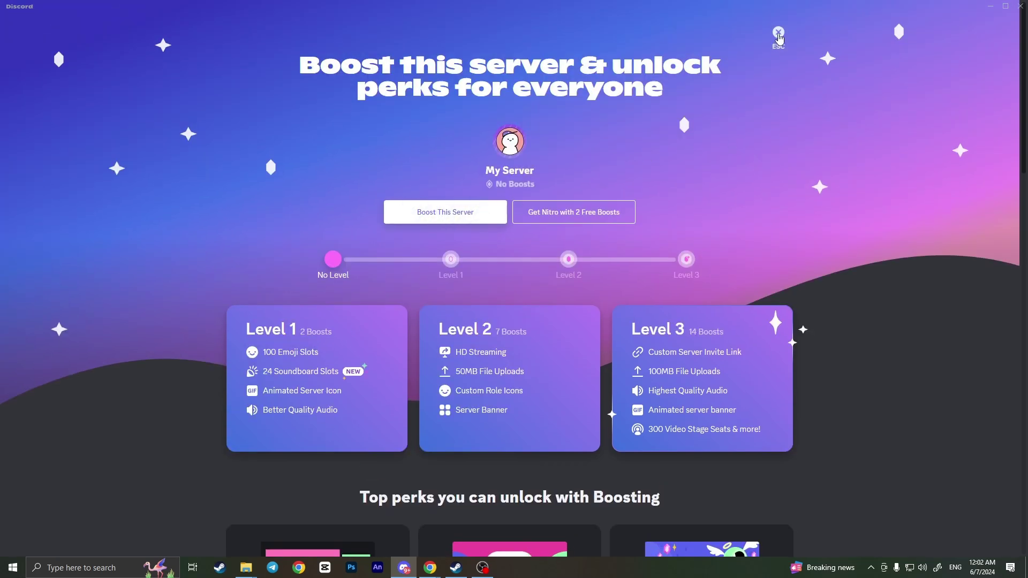
left_click(779, 33)
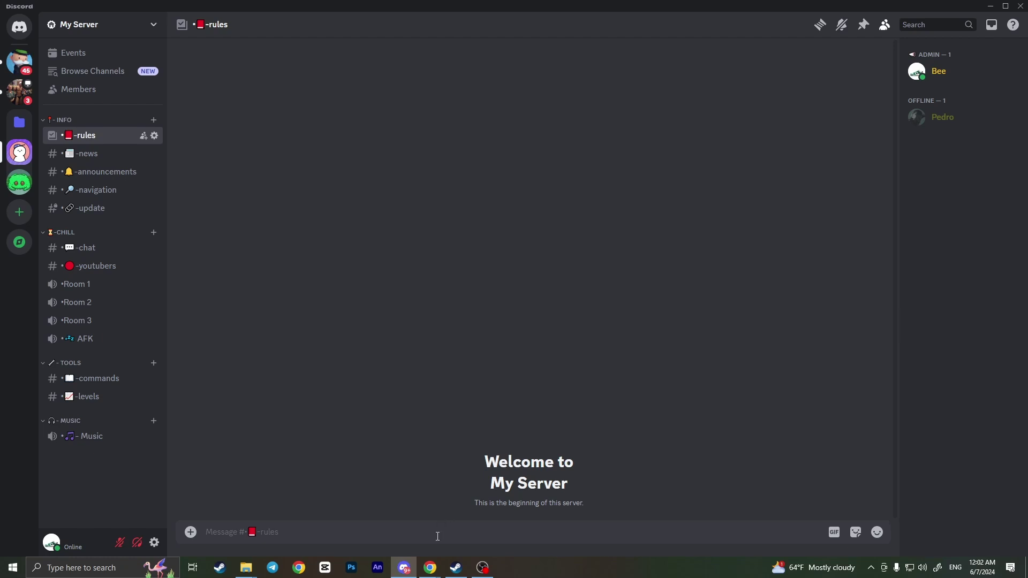
Step: Bring up Creavite's Free Discord Icons gallery and scroll to the Synthesizer template
mouse_move(438, 557)
left_click(496, 520)
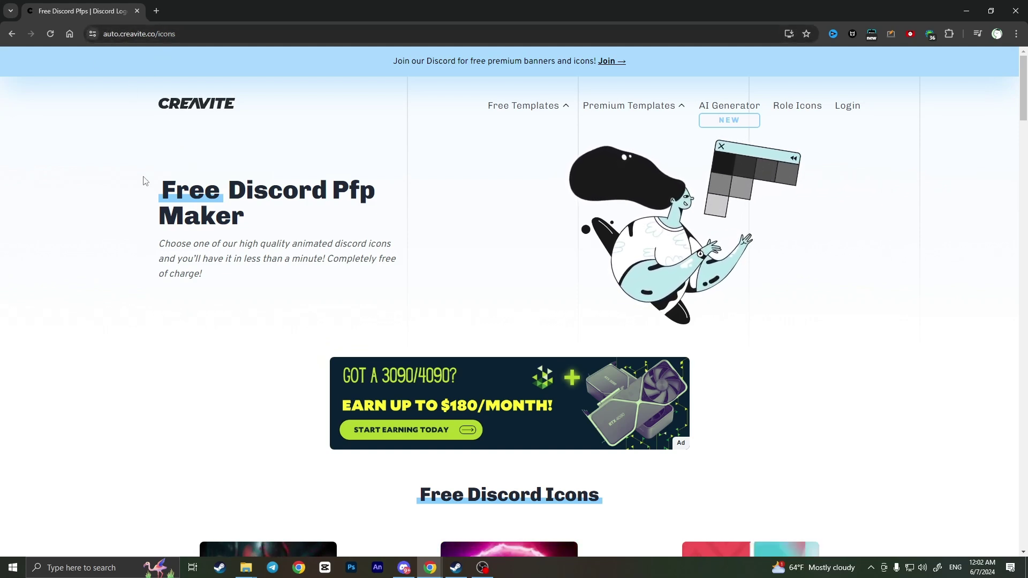
scroll(143, 180, "down", 4)
scroll(137, 182, "down", 2)
scroll(133, 199, "down", 9)
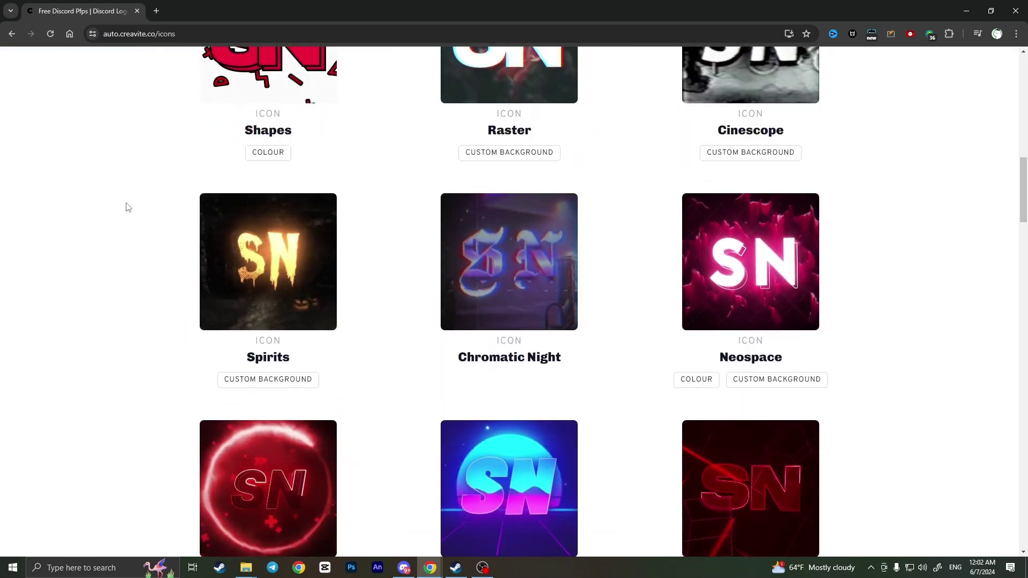
scroll(127, 209, "down", 9)
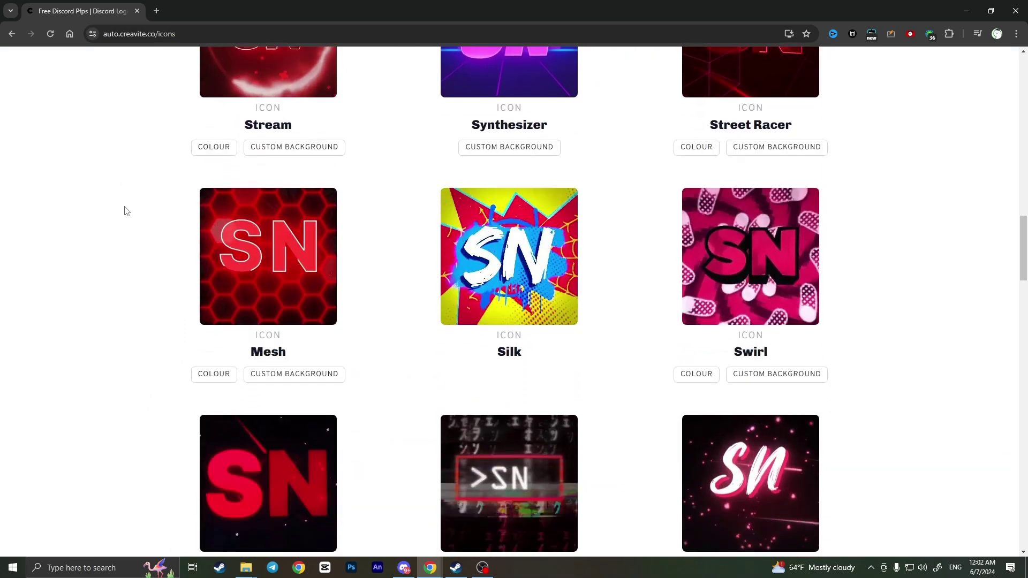
scroll(127, 211, "down", 9)
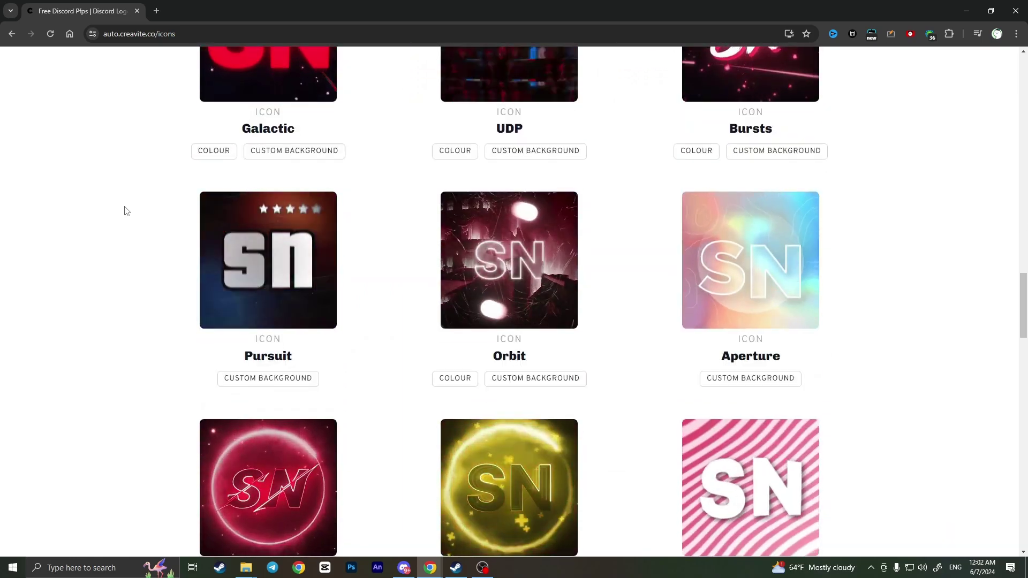
scroll(127, 210, "down", 10)
scroll(125, 214, "up", 1)
scroll(125, 213, "up", 13)
scroll(123, 212, "up", 5)
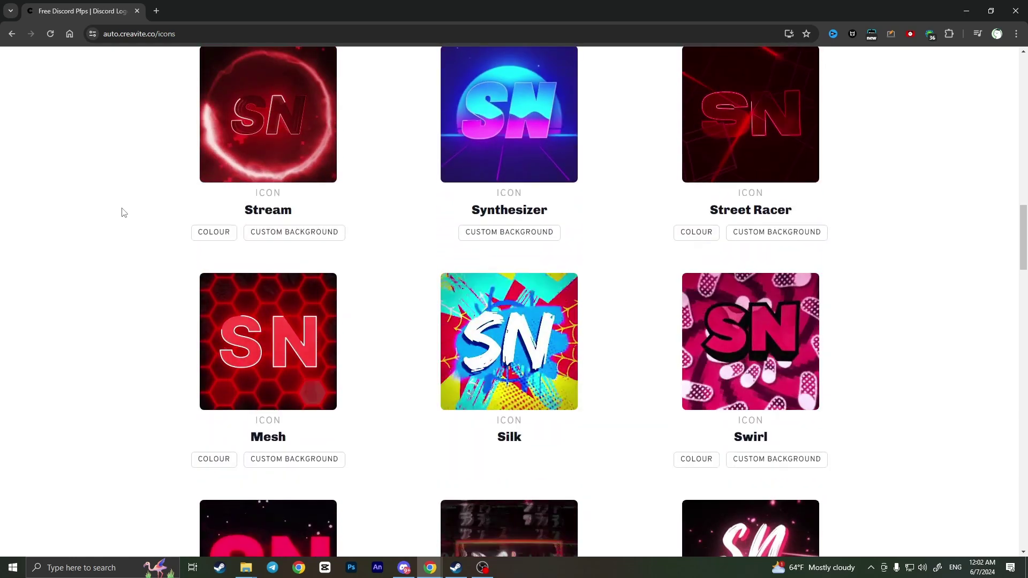
scroll(124, 213, "up", 5)
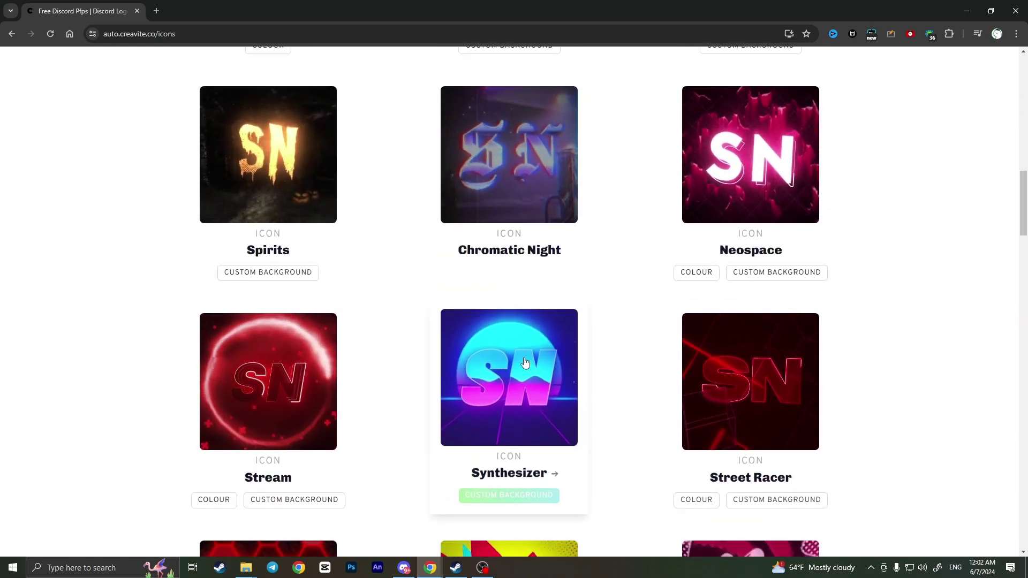
scroll(624, 367, "down", 1)
scroll(630, 264, "down", 1)
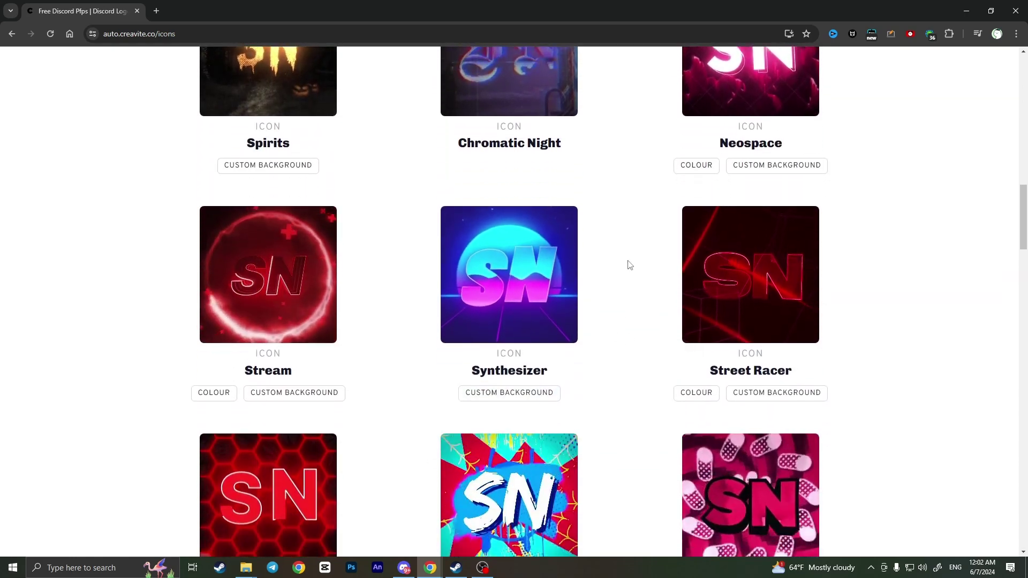
Step: Open the Synthesizer template and enter 'HX' as the icon name
left_click(509, 268)
scroll(351, 291, "down", 1)
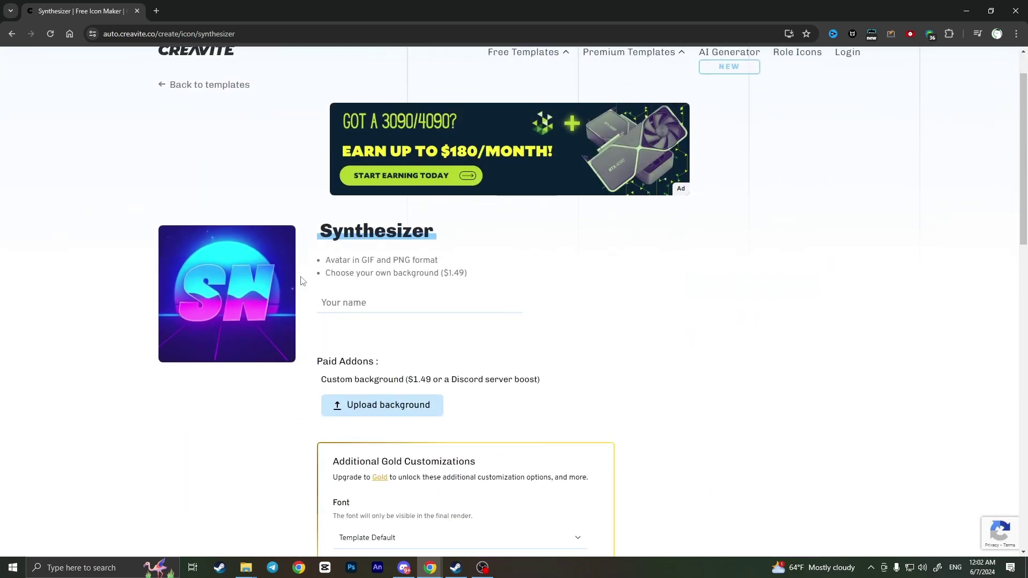
left_click(345, 305)
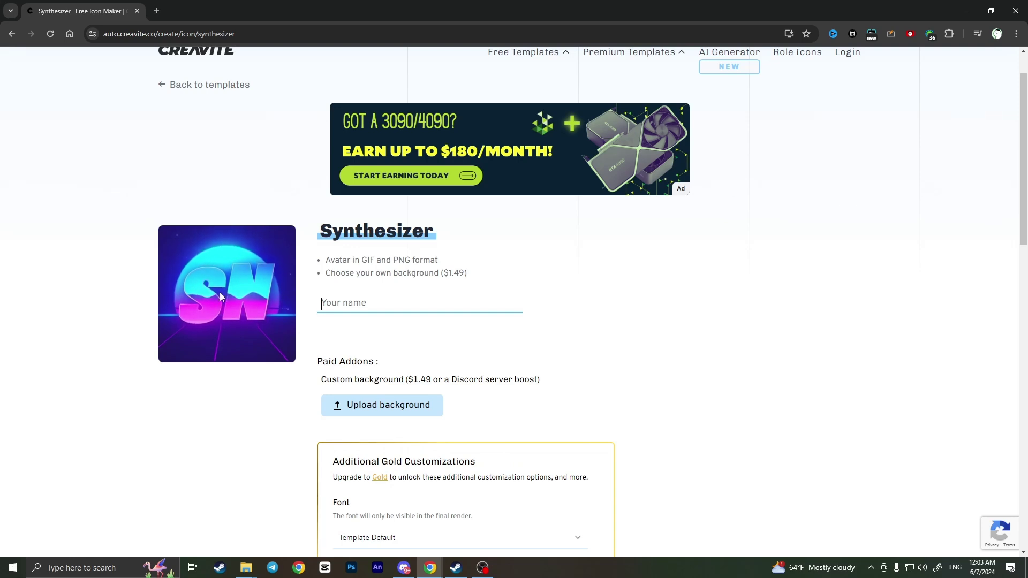
left_click(355, 303)
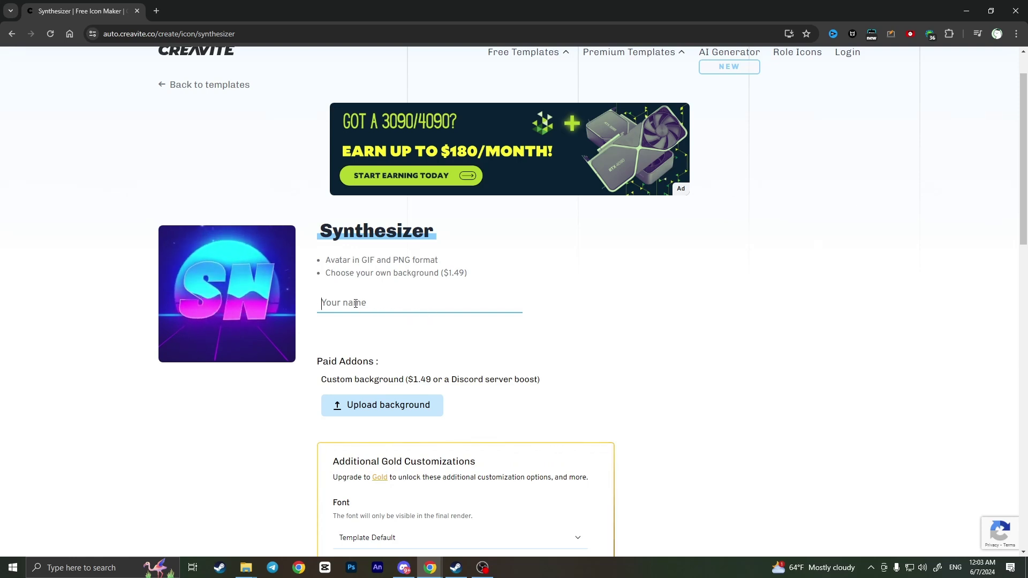
type("HX")
left_click(768, 284)
Step: Scroll past the customization options and start rendering the HX icon
scroll(328, 276, "down", 1)
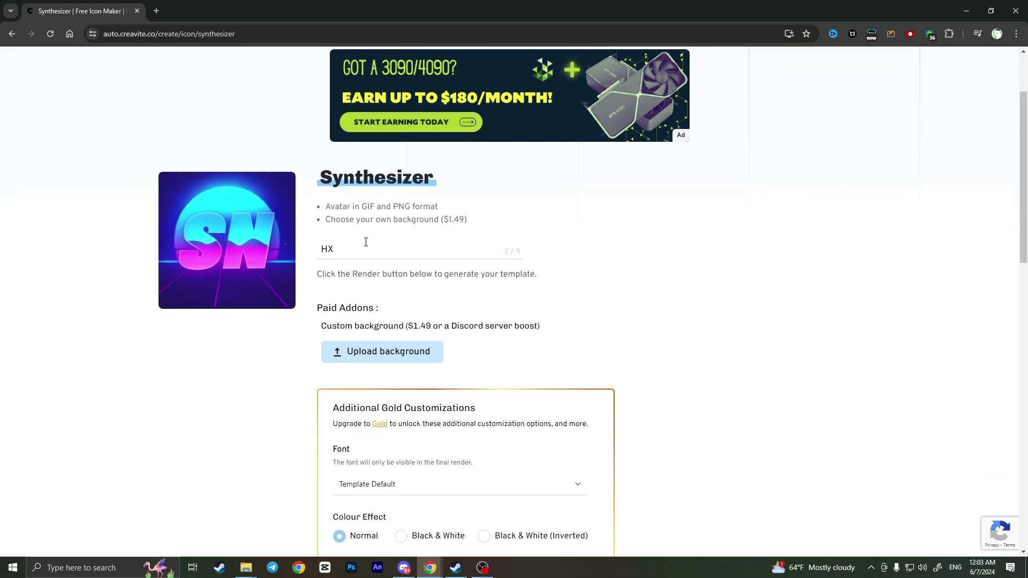
scroll(307, 267, "down", 3)
scroll(307, 268, "down", 1)
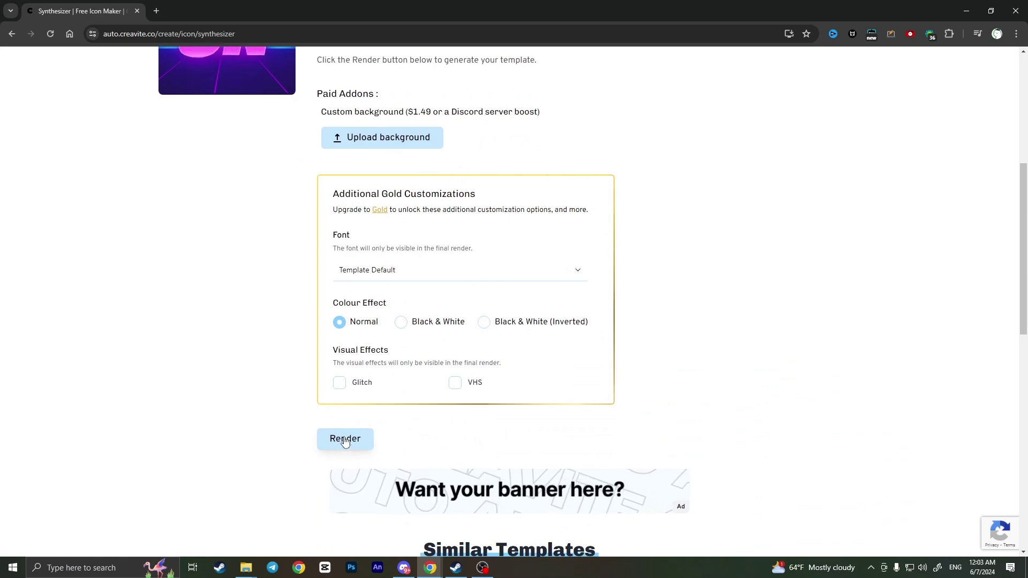
left_click(345, 441)
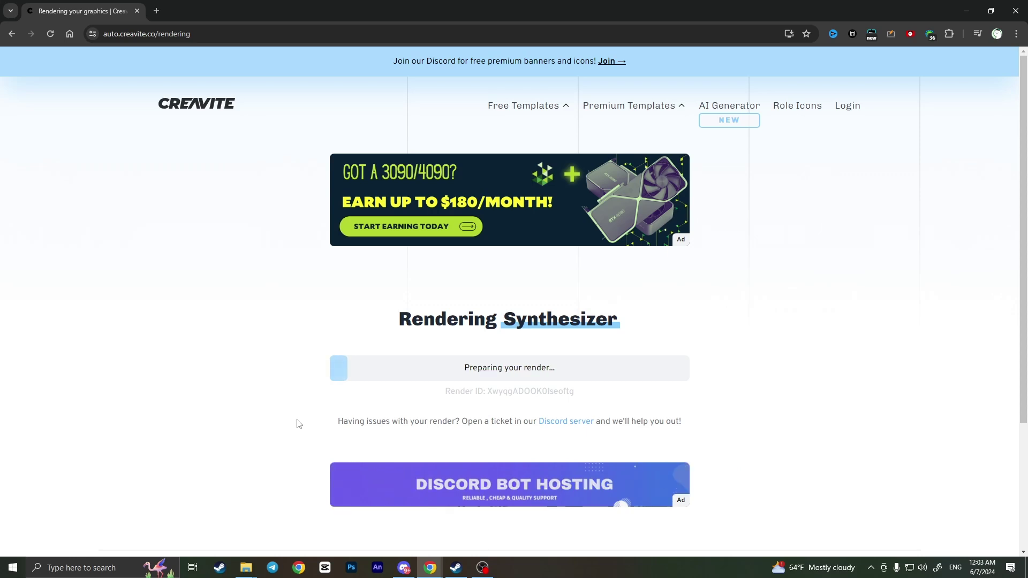
Step: Wait for the render to finish and scroll to the animated and static HX icons
scroll(300, 424, "down", 1)
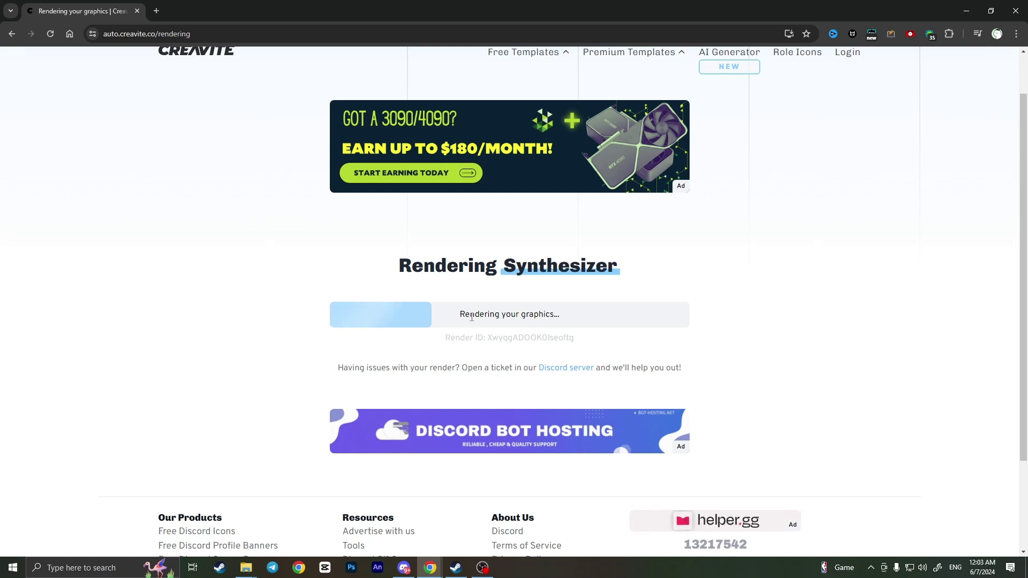
left_click_drag(460, 316, 573, 316)
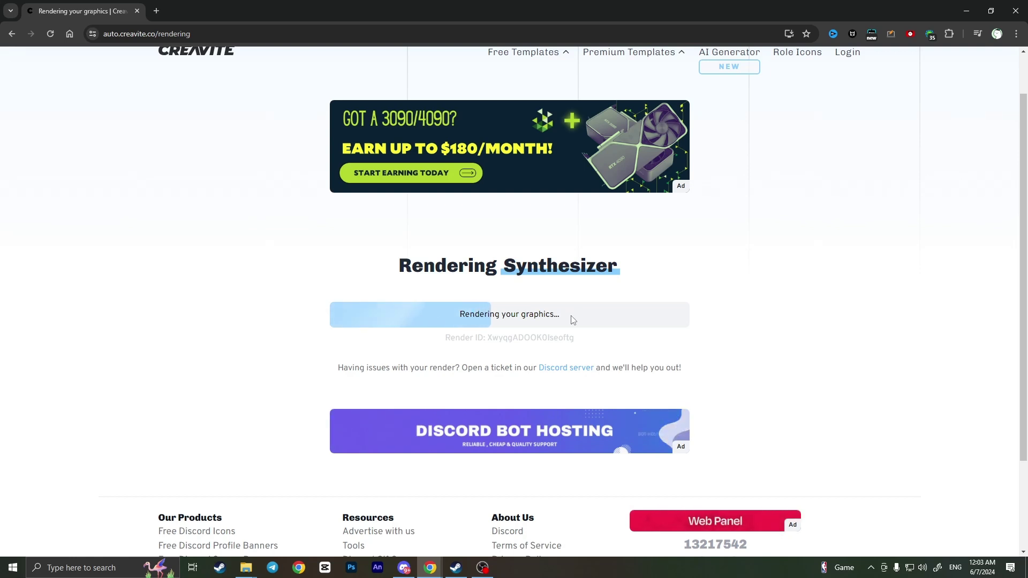
scroll(638, 332, "down", 1)
Step: Download the animated HX render as standard.gif into Downloads
scroll(498, 280, "down", 1)
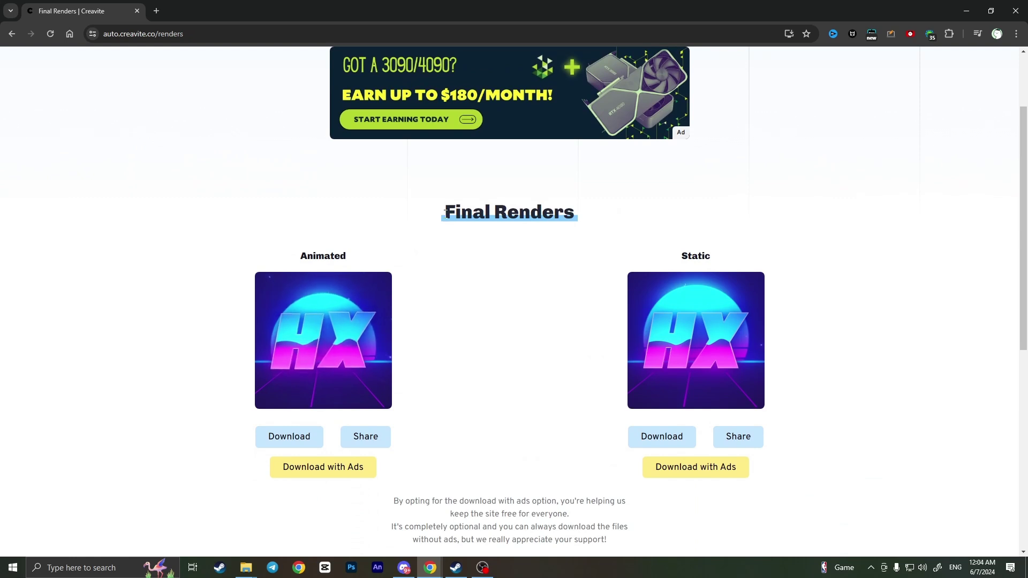
scroll(472, 268, "down", 1)
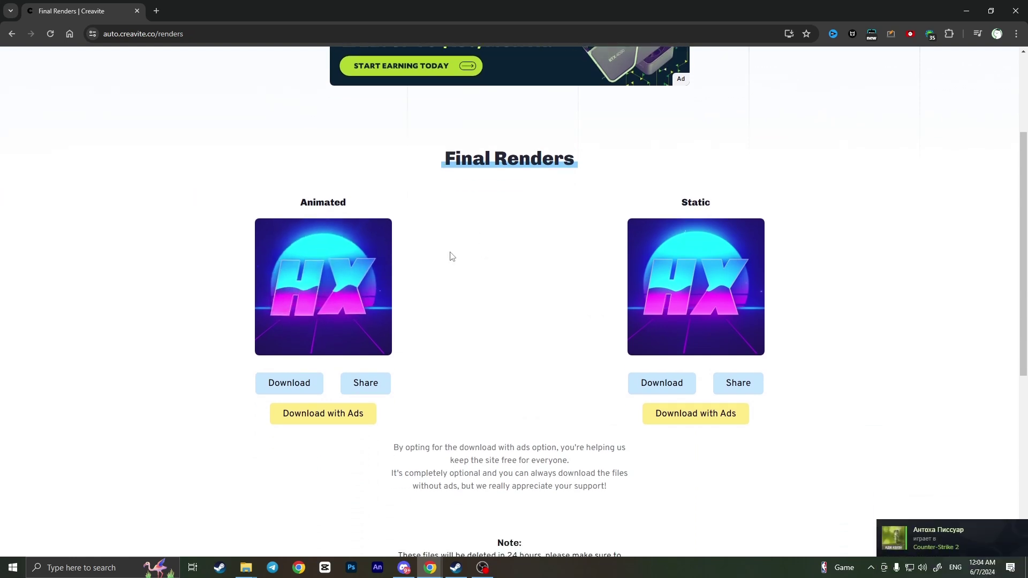
left_click_drag(301, 204, 341, 202)
left_click(699, 200)
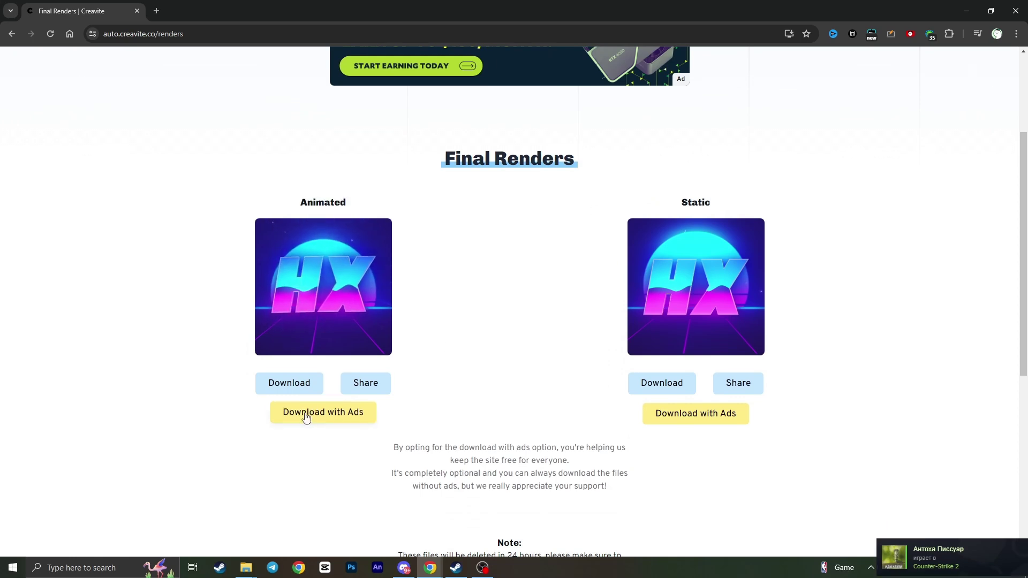
left_click(303, 385)
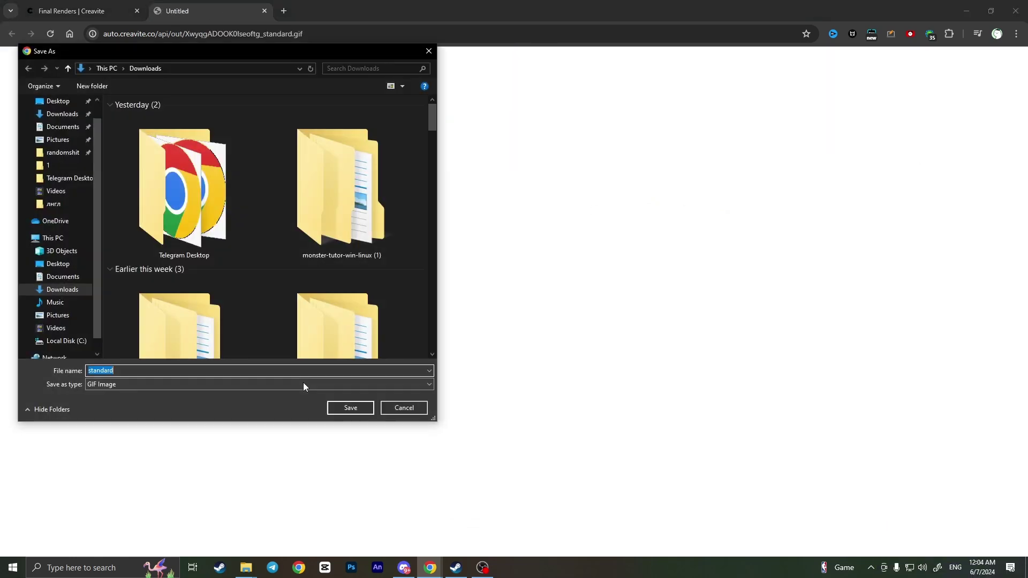
left_click(348, 409)
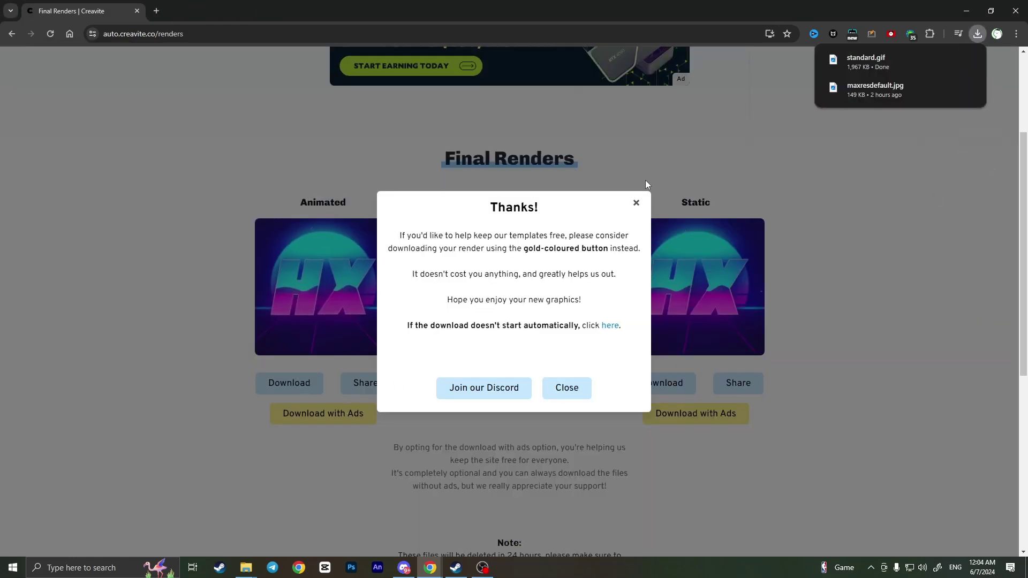
Step: Preview the downloaded standard.gif in Photos, then close the viewer
mouse_move(890, 63)
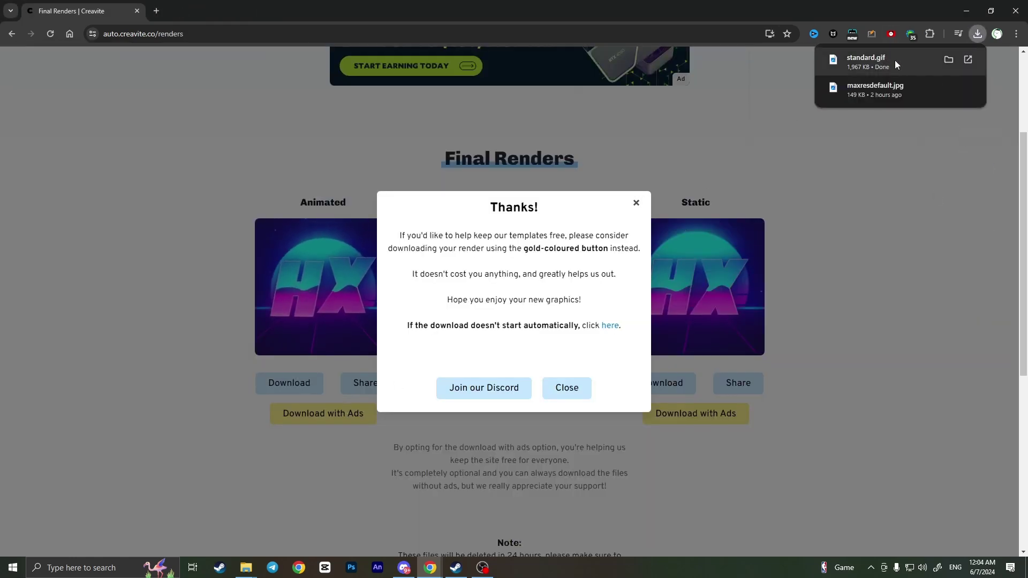
left_click(849, 71)
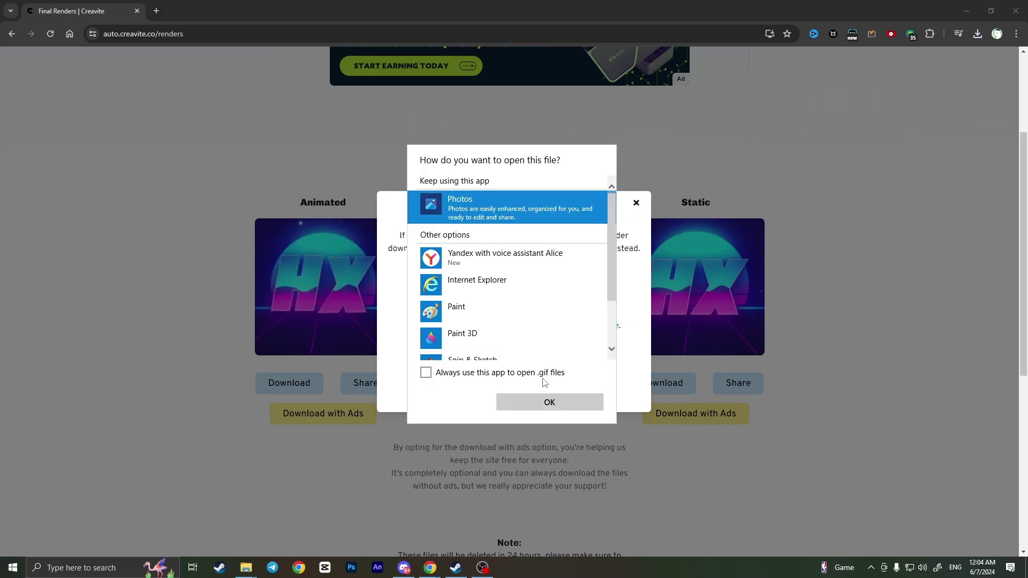
left_click(533, 399)
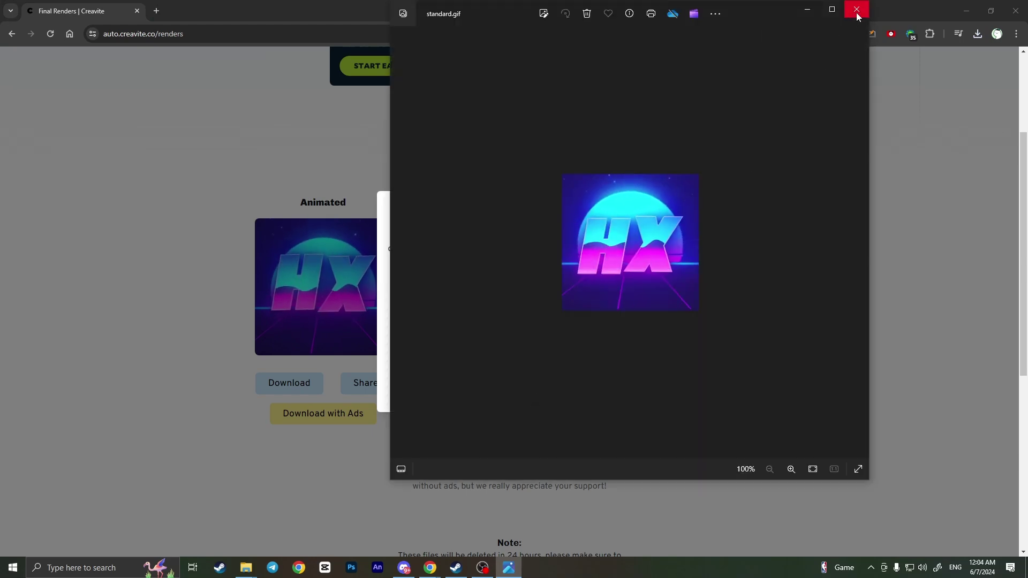
left_click(853, 11)
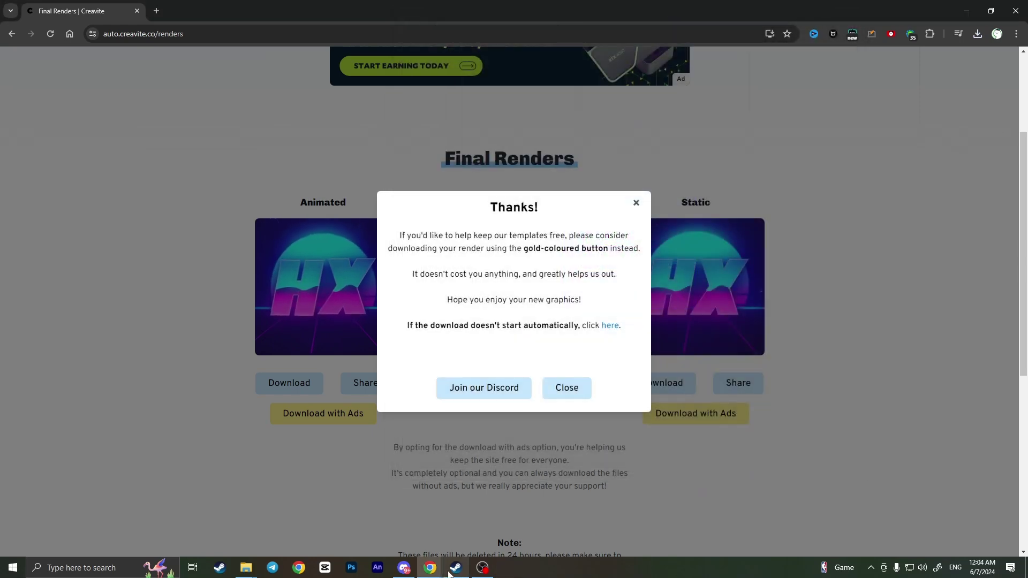
Step: In My Server's settings, set standard.gif from Downloads as the server icon and save
left_click(404, 568)
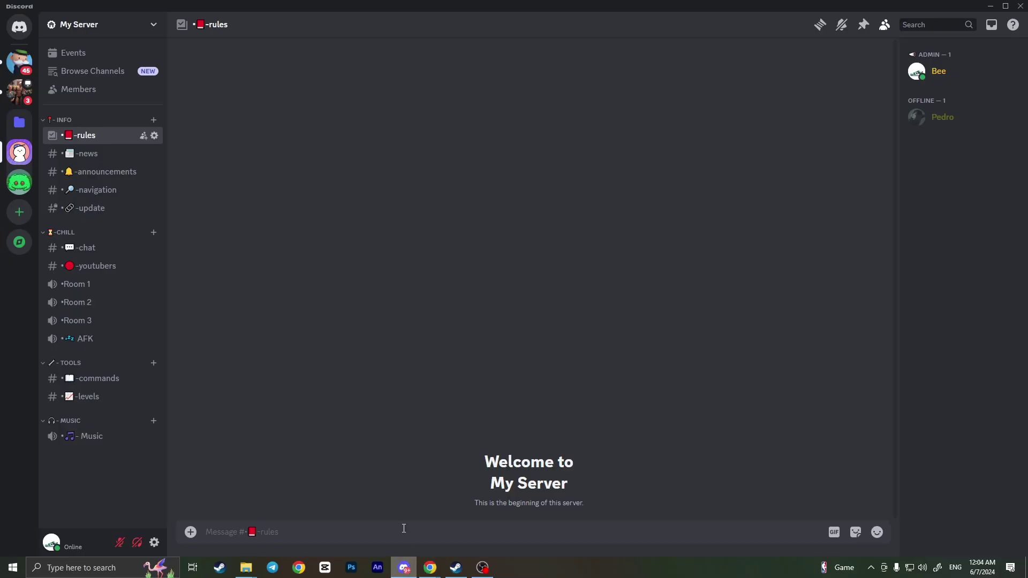
left_click(153, 24)
left_click(98, 96)
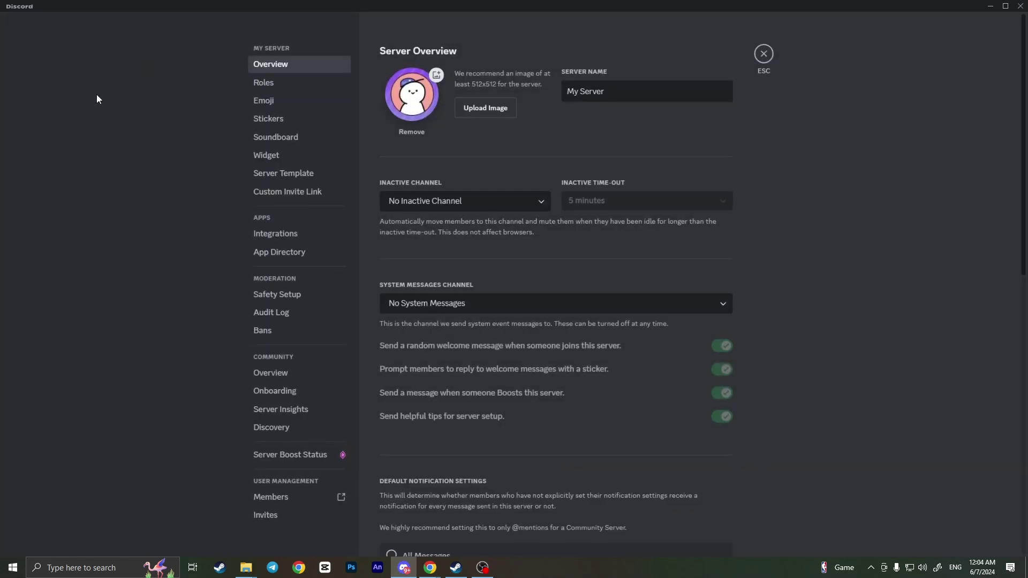
left_click(412, 100)
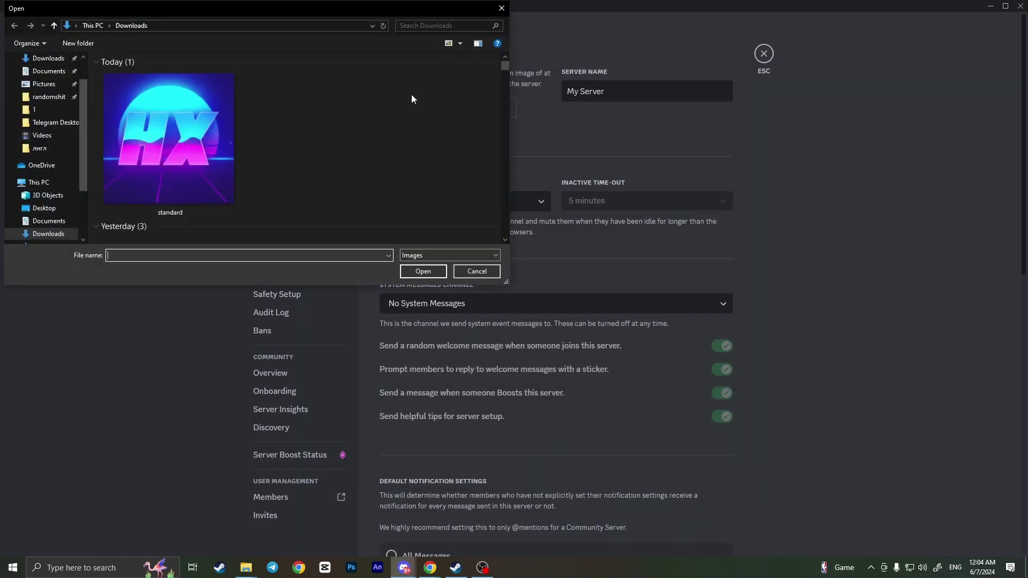
double_click(180, 134)
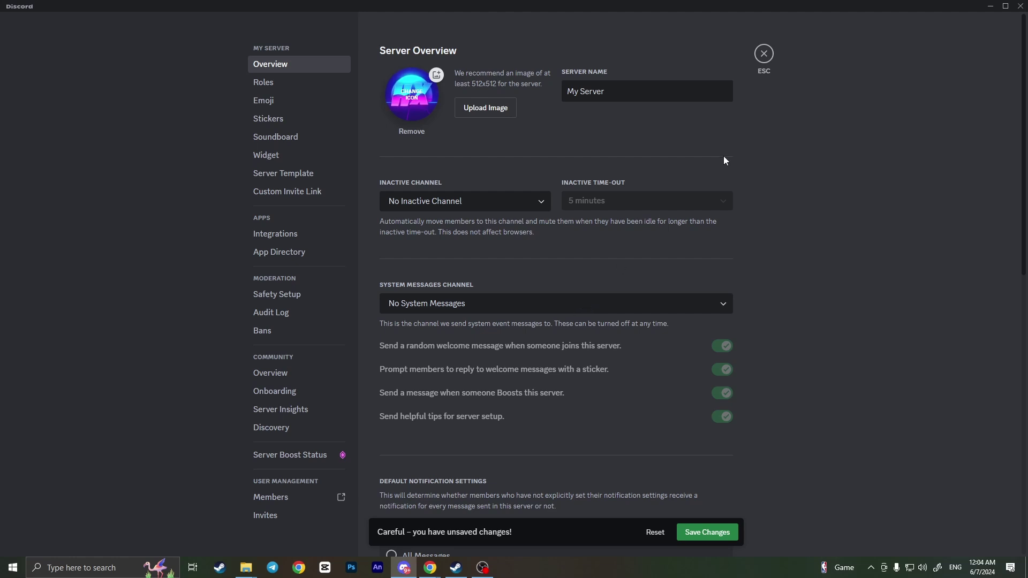
left_click(766, 55)
left_click(708, 533)
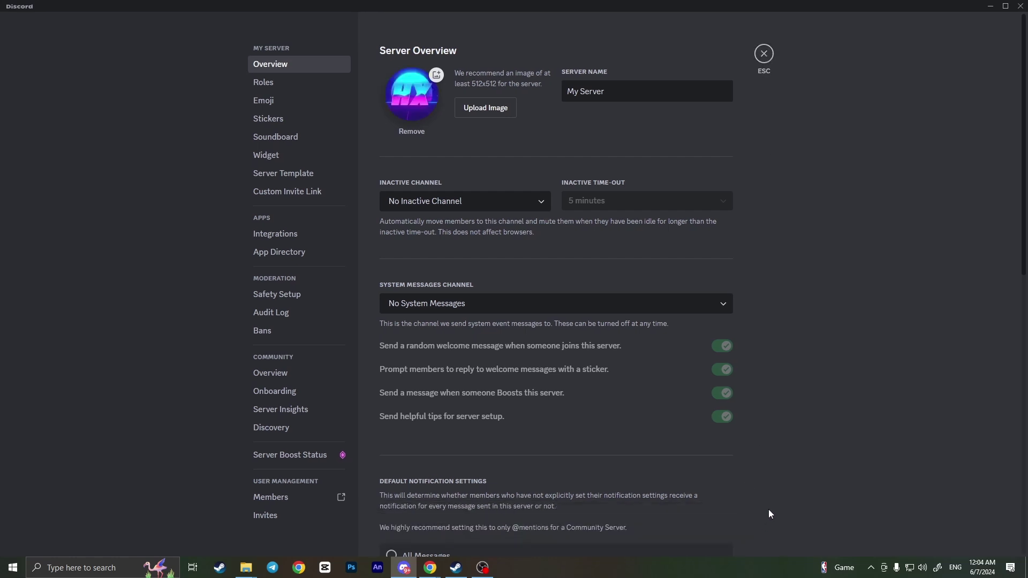